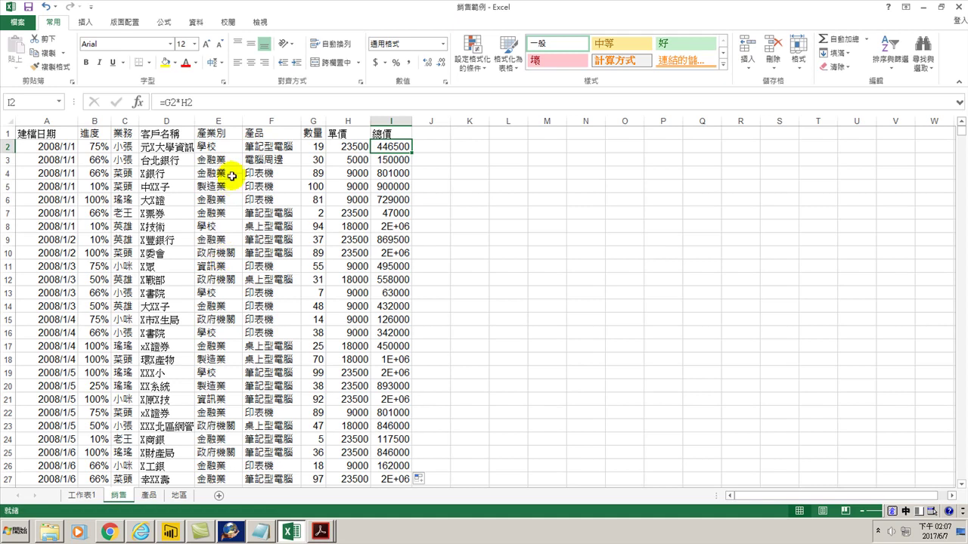
# - Create a pivot table from 銷售!$A$1:$I$2449 on a new worksheet, with 建檔日期 in the rows and 總價 summed in the values
pyautogui.click(271, 239)
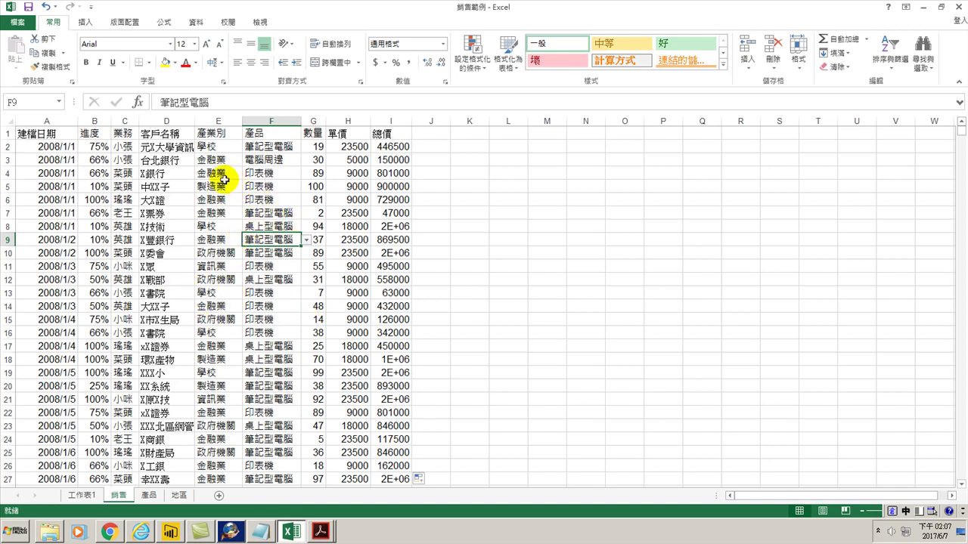
pyautogui.click(224, 182)
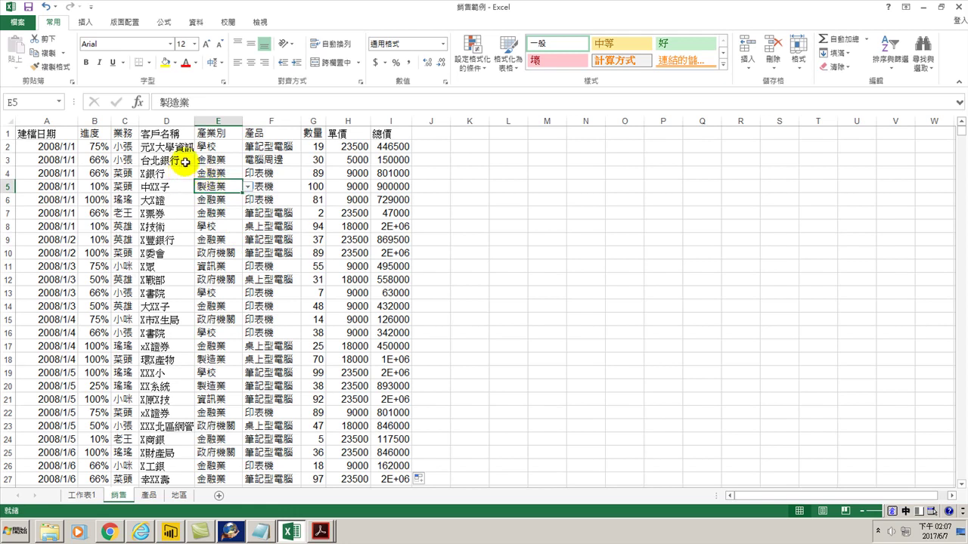
pyautogui.click(85, 22)
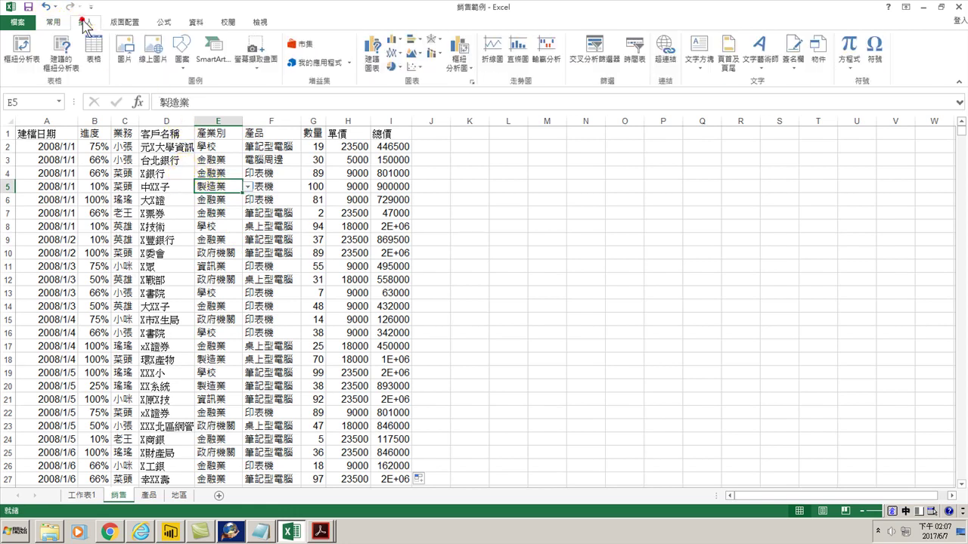
pyautogui.click(23, 47)
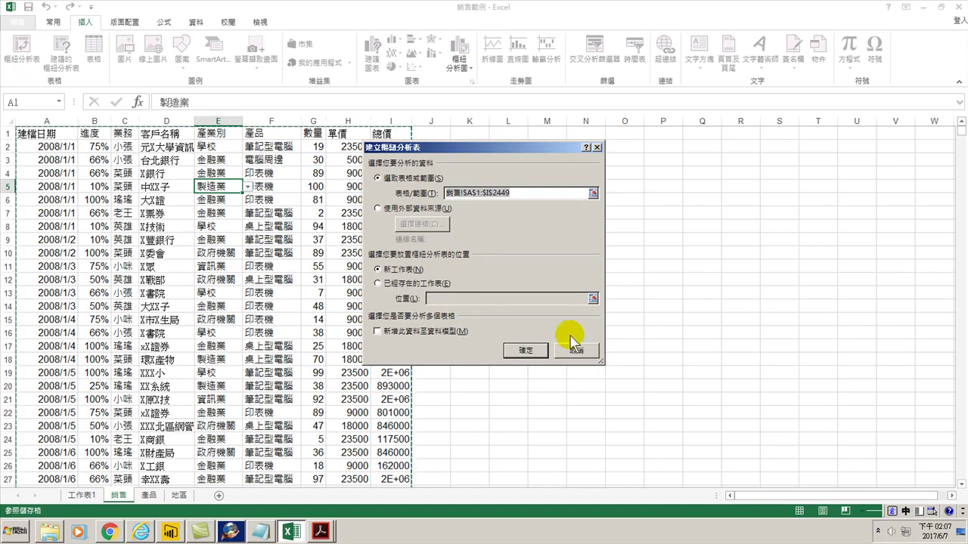
pyautogui.click(520, 353)
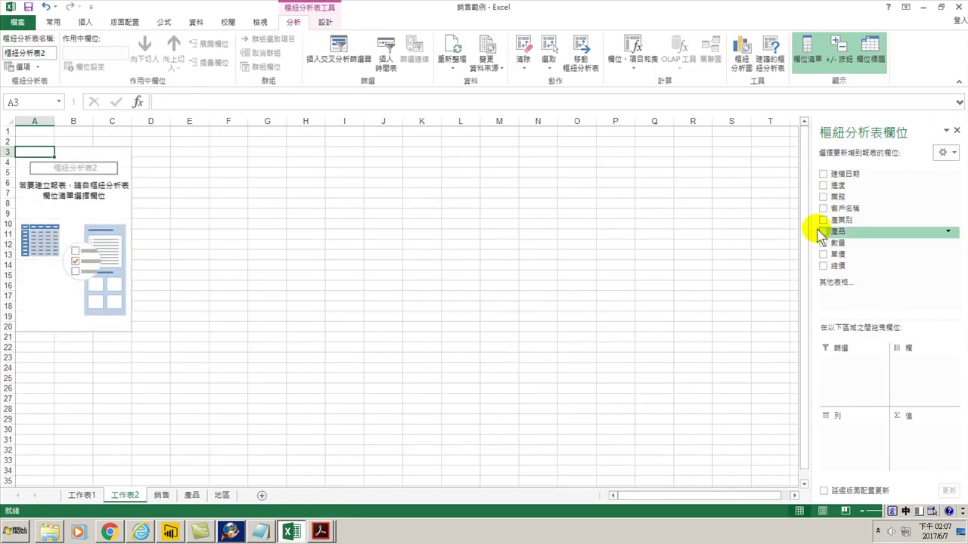
pyautogui.click(823, 175)
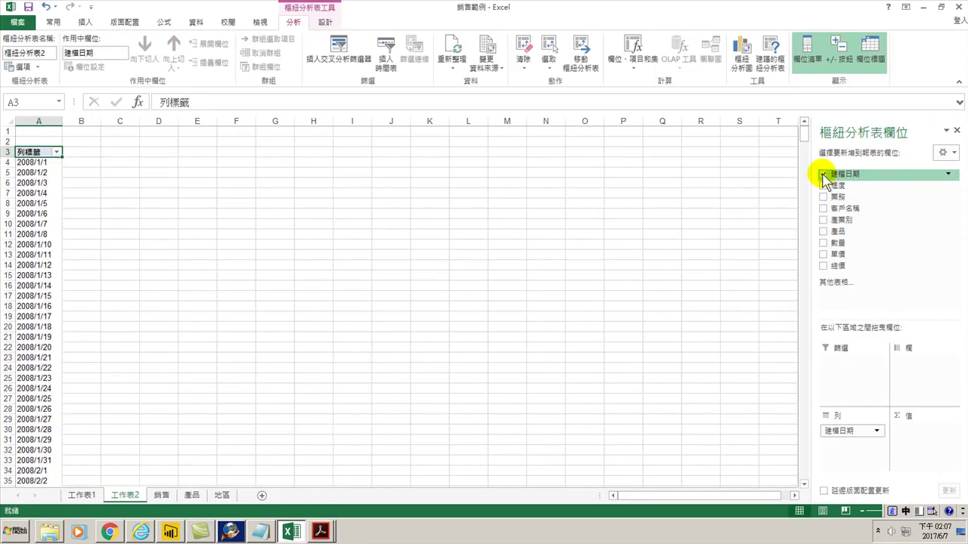
pyautogui.click(823, 267)
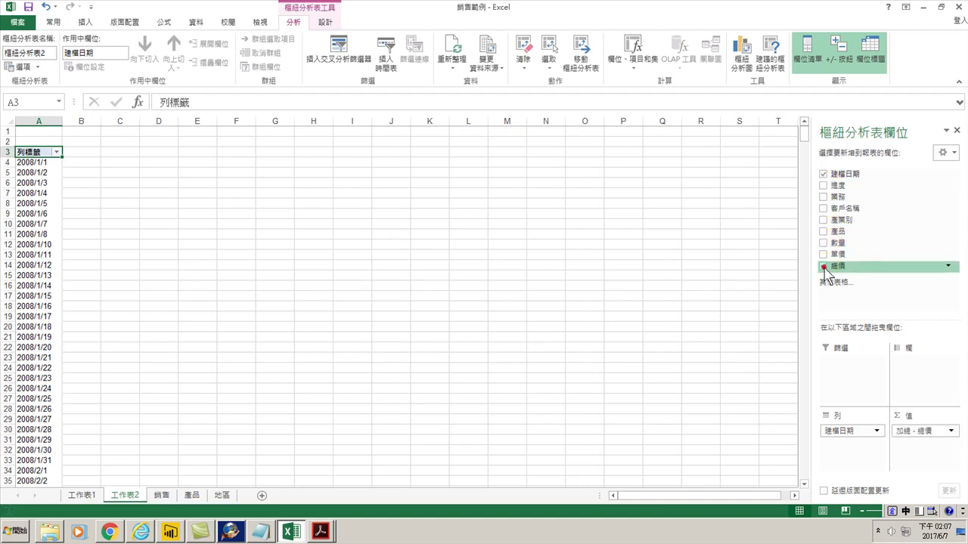
# - Group the pivot table's 建檔日期 dates by month (月) and year (年)
pyautogui.click(50, 162)
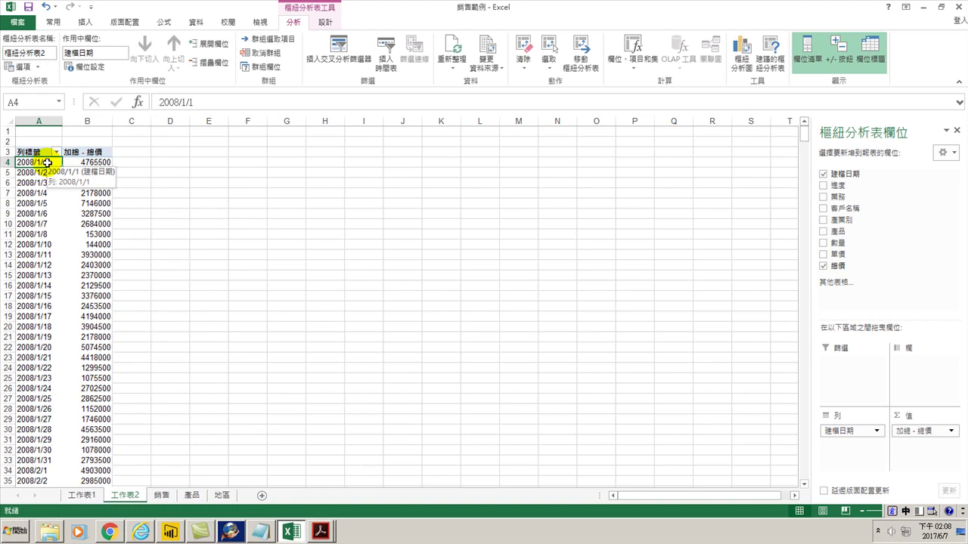
pyautogui.click(264, 44)
pyautogui.click(428, 292)
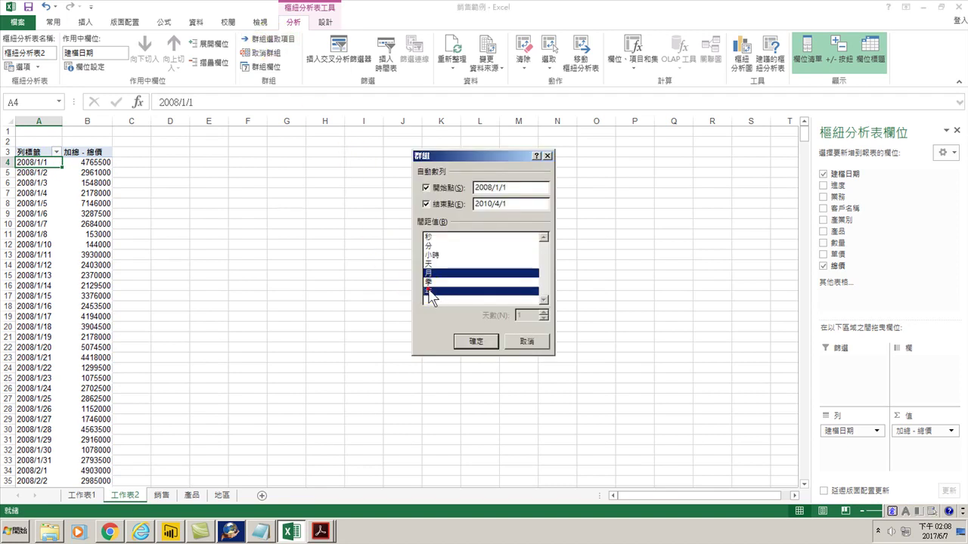
pyautogui.click(486, 341)
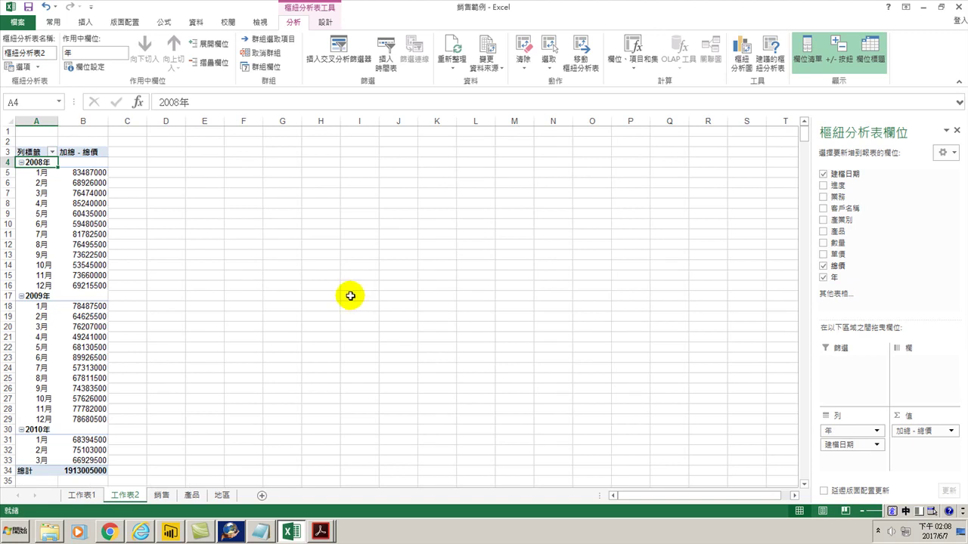
pyautogui.click(42, 173)
pyautogui.click(42, 183)
pyautogui.click(40, 194)
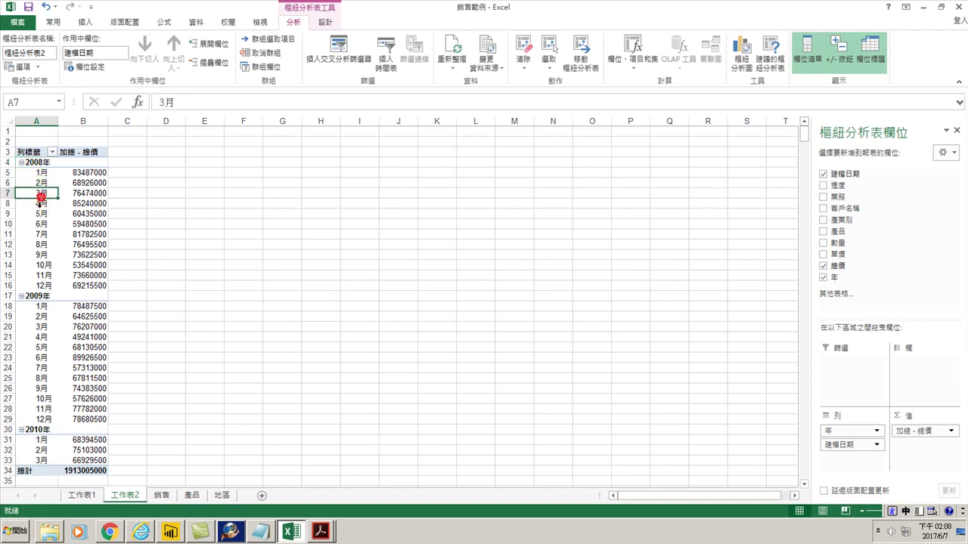
pyautogui.click(39, 204)
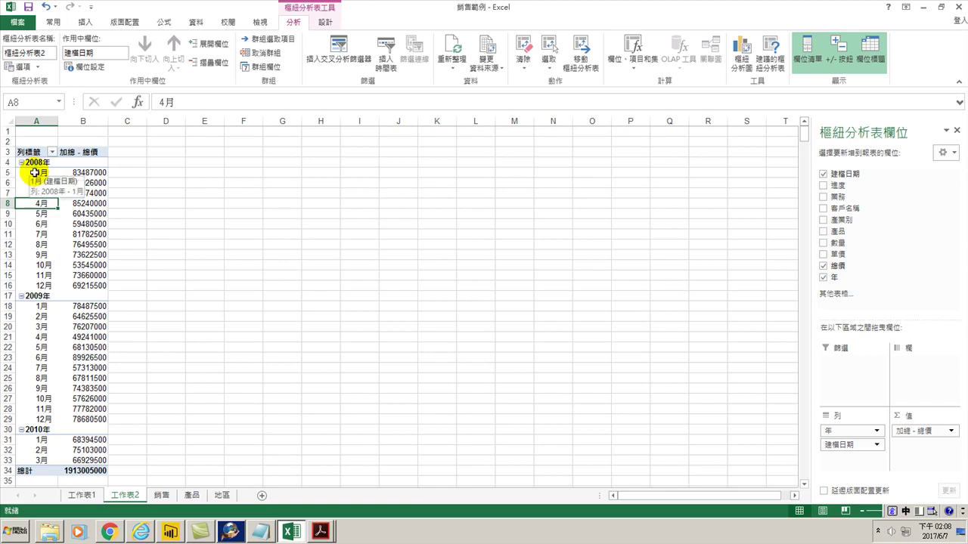
# - Copy the pivot table's year and month rows with their totals, A4:B33, and paste them as values starting at D4
pyautogui.moveTo(30, 162); pyautogui.dragTo(86, 454)
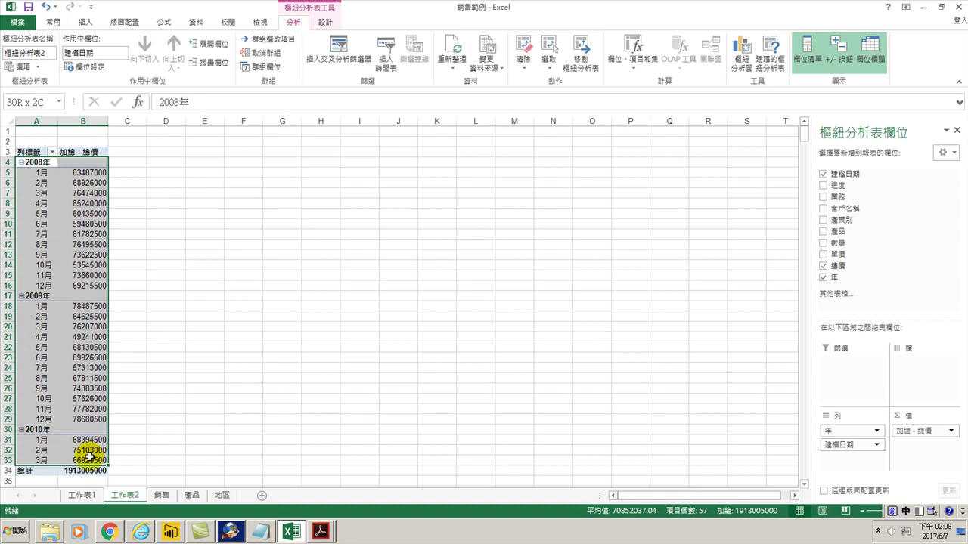
pyautogui.rightClick(90, 392)
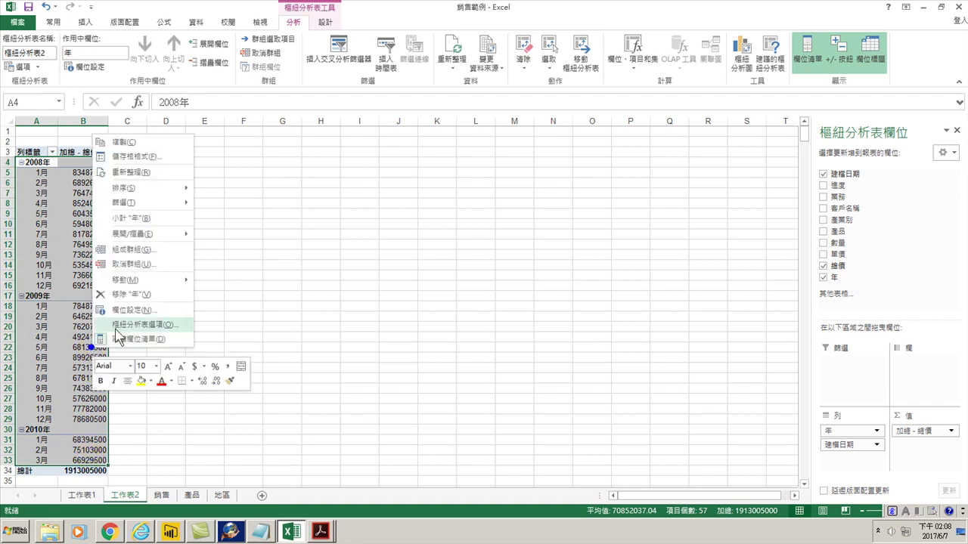
pyautogui.click(128, 143)
pyautogui.click(162, 160)
pyautogui.rightClick(163, 161)
pyautogui.click(199, 236)
pyautogui.click(114, 177)
pyautogui.click(225, 323)
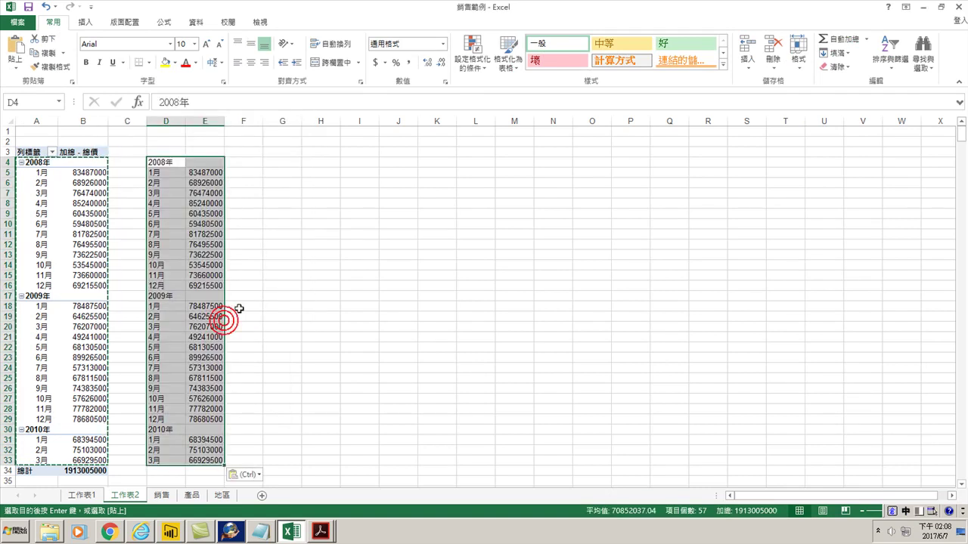
# - Clear the 2008年 heading cells D4:E4 and delete the 2009年 heading cells D17:E17, shifting the cells below up
pyautogui.moveTo(160, 163); pyautogui.dragTo(216, 163)
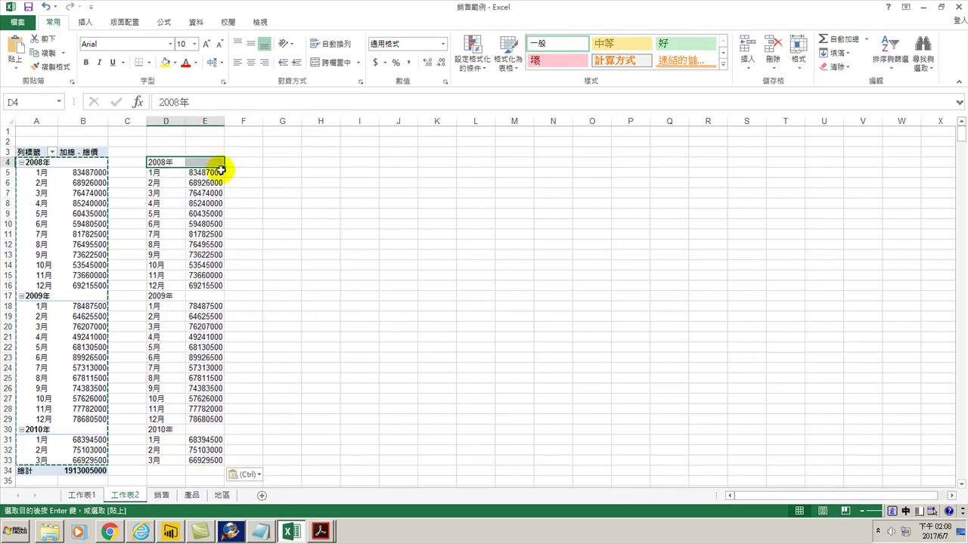
pyautogui.press('Delete')
pyautogui.moveTo(156, 296); pyautogui.dragTo(198, 296)
pyautogui.rightClick(209, 297)
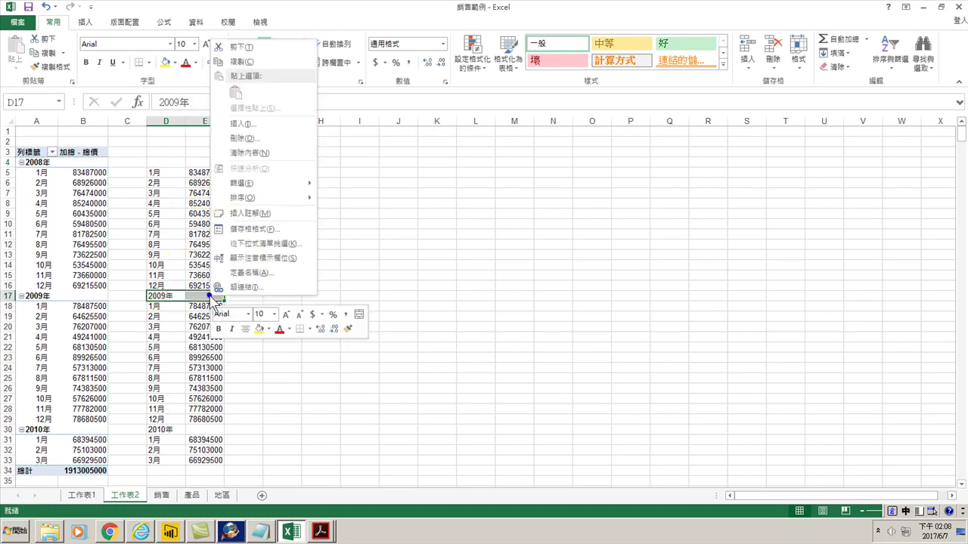
pyautogui.click(250, 139)
pyautogui.click(226, 176)
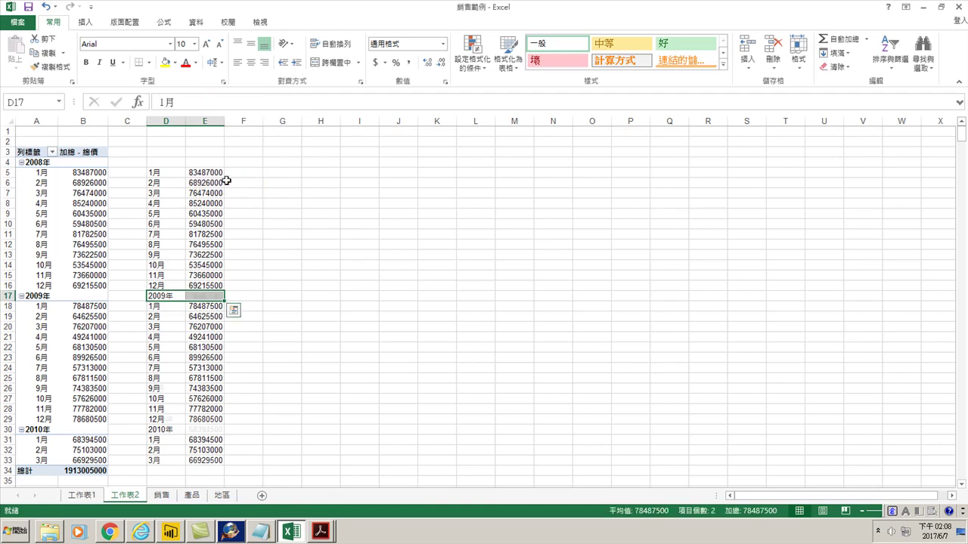
# - Delete the 2010年 heading cells D29:E29 from the pasted list, shifting the cells below up
pyautogui.click(161, 419)
pyautogui.moveTo(161, 419); pyautogui.dragTo(203, 419)
pyautogui.rightClick(202, 420)
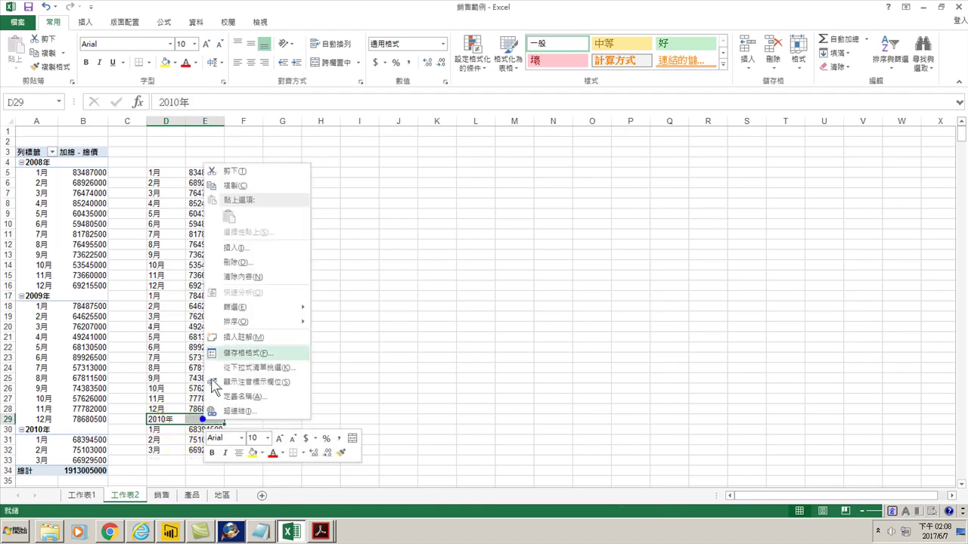
pyautogui.click(236, 264)
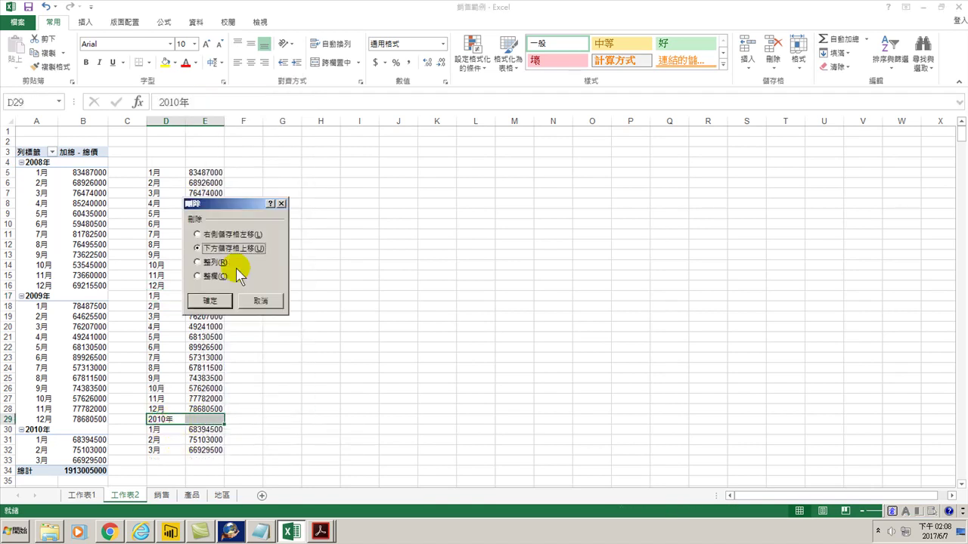
pyautogui.click(212, 300)
# - Enter the placeholder "?" in E32, directly below the last monthly total
pyautogui.click(172, 450)
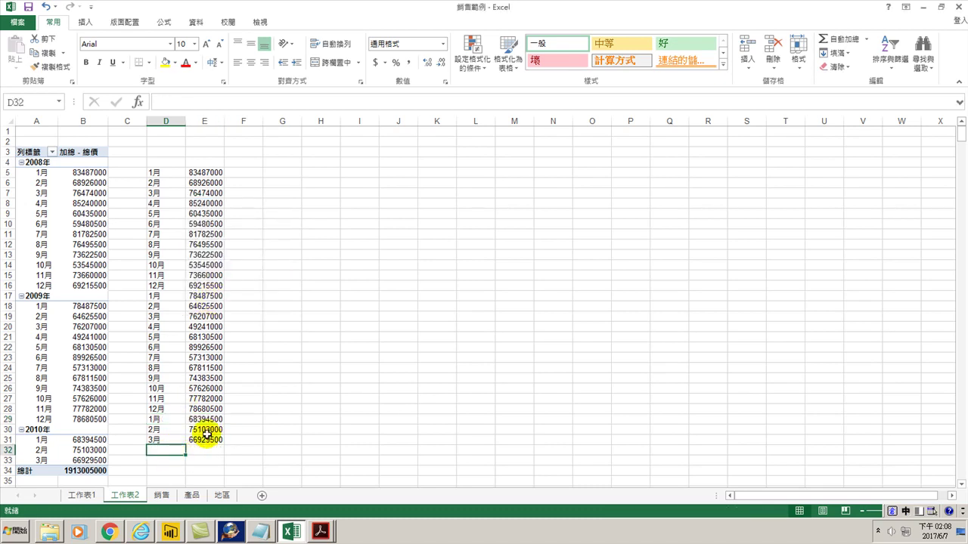
pyautogui.press('Right')
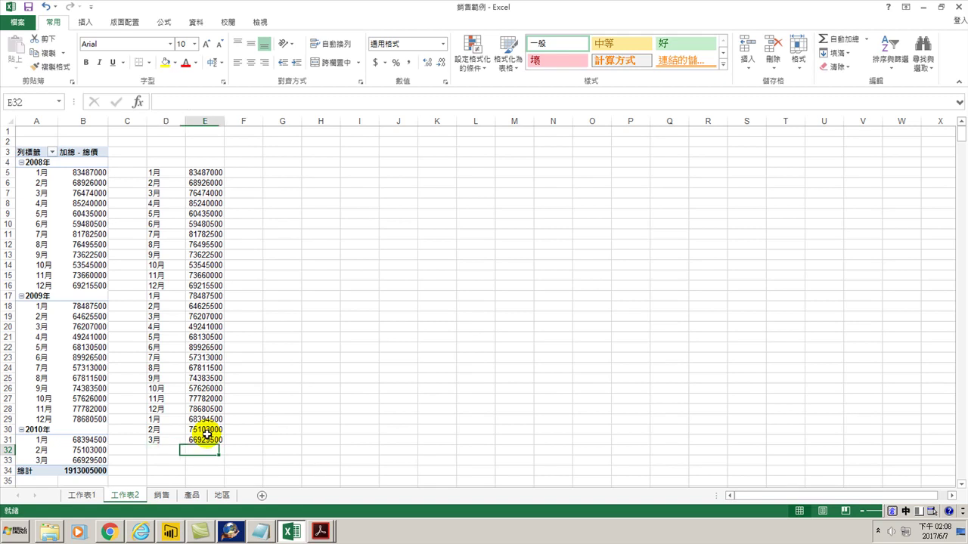
pyautogui.write('?')
pyautogui.press('Return')
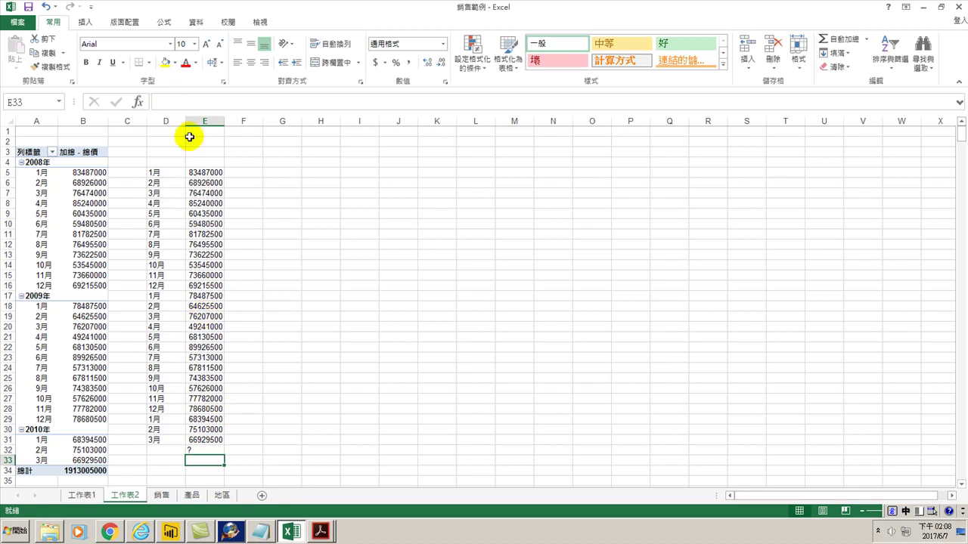
# - Insert a 2-D line chart with markers from the monthly totals in E5:E31
pyautogui.click(199, 174)
pyautogui.moveTo(199, 173); pyautogui.dragTo(208, 443)
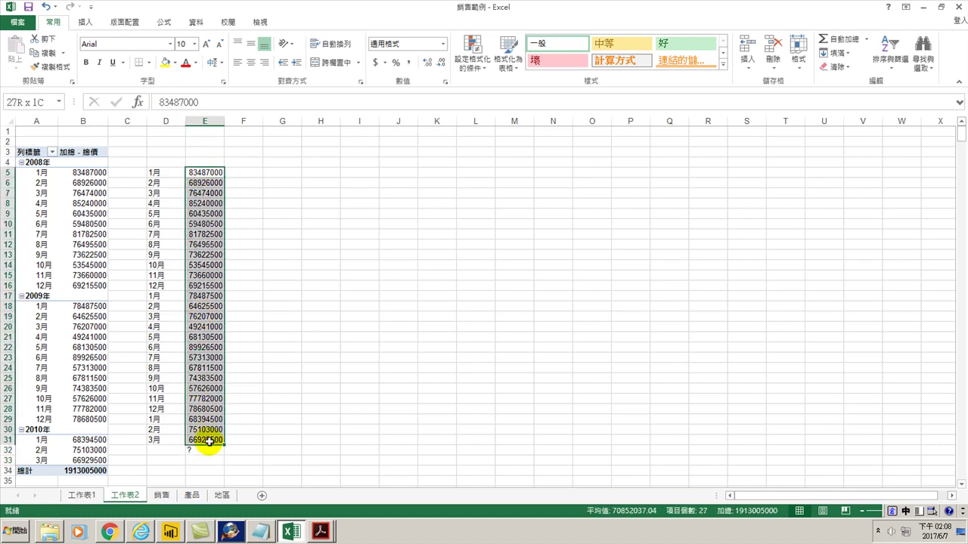
pyautogui.click(85, 22)
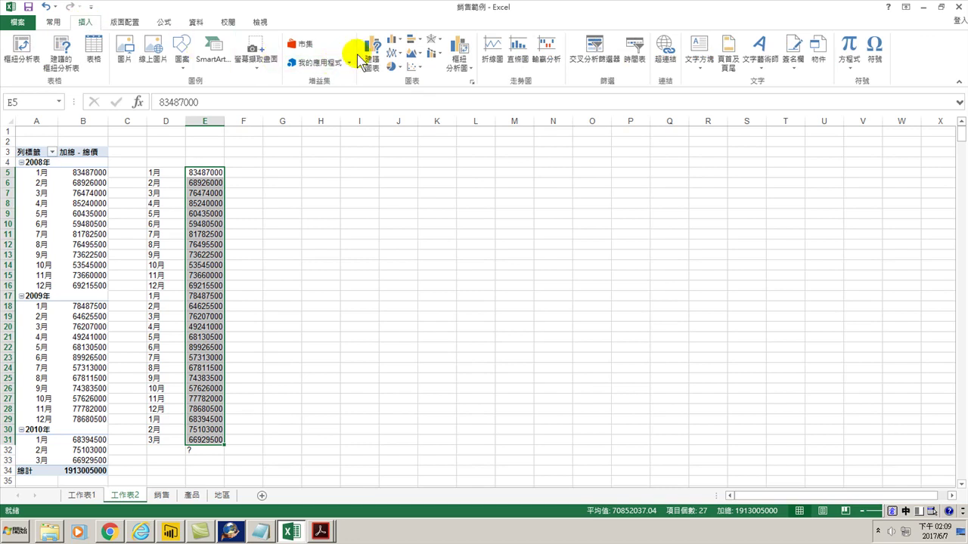
pyautogui.click(392, 55)
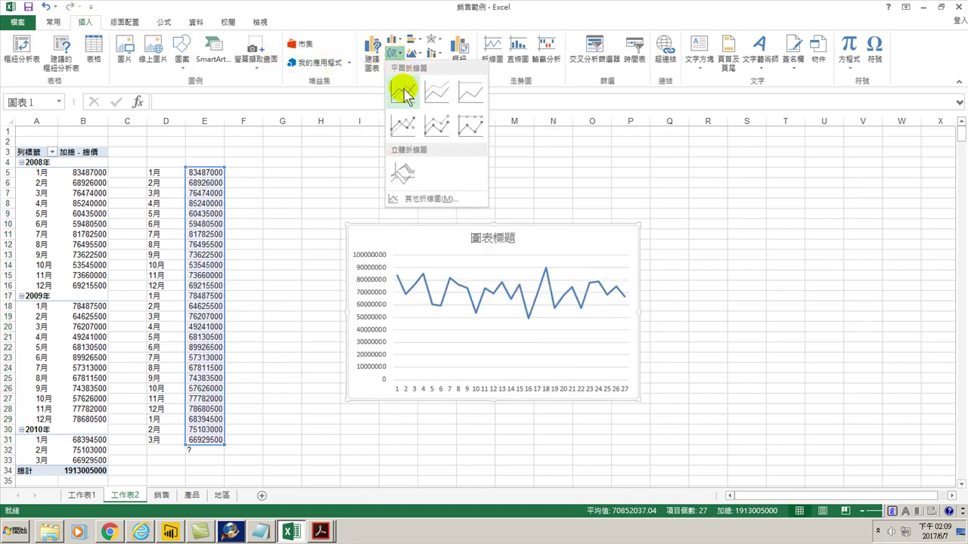
pyautogui.click(405, 125)
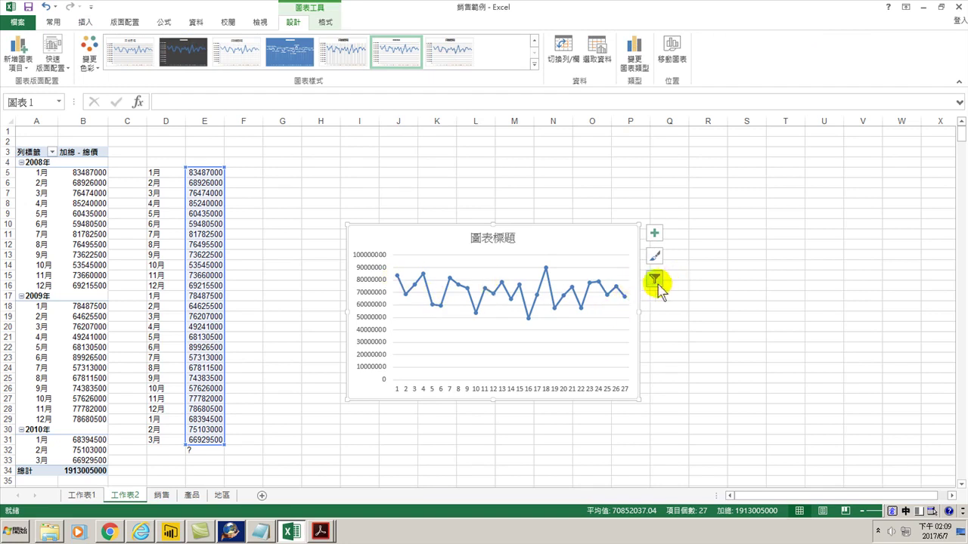
# - Widen the line chart to span about columns F to V and move it up so it starts at row 5
pyautogui.moveTo(640, 311); pyautogui.dragTo(889, 312)
pyautogui.moveTo(346, 313); pyautogui.dragTo(251, 313)
pyautogui.moveTo(387, 223); pyautogui.dragTo(368, 169)
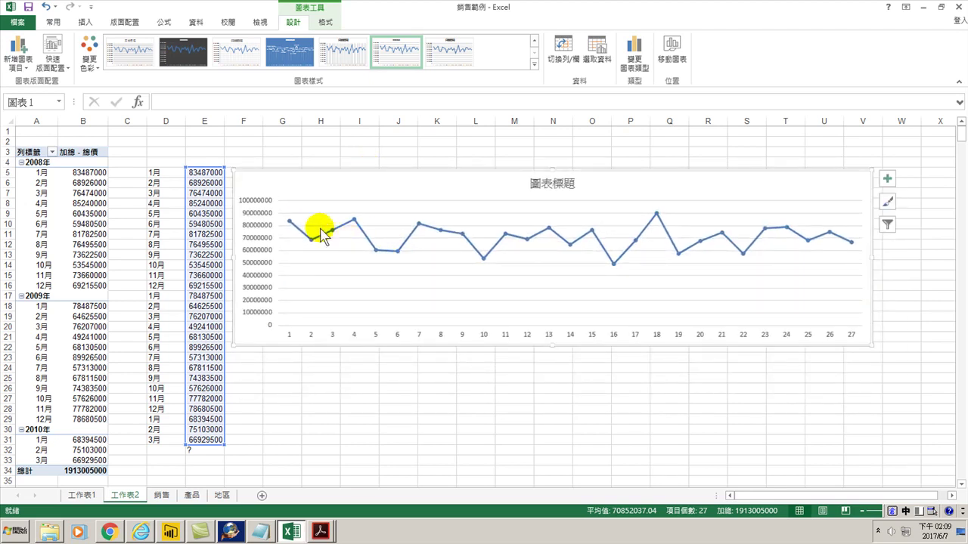
# - Add a trendline to the chart's data series, try the exponential and logarithmic types, and set it to linear (線性)
pyautogui.rightClick(365, 236)
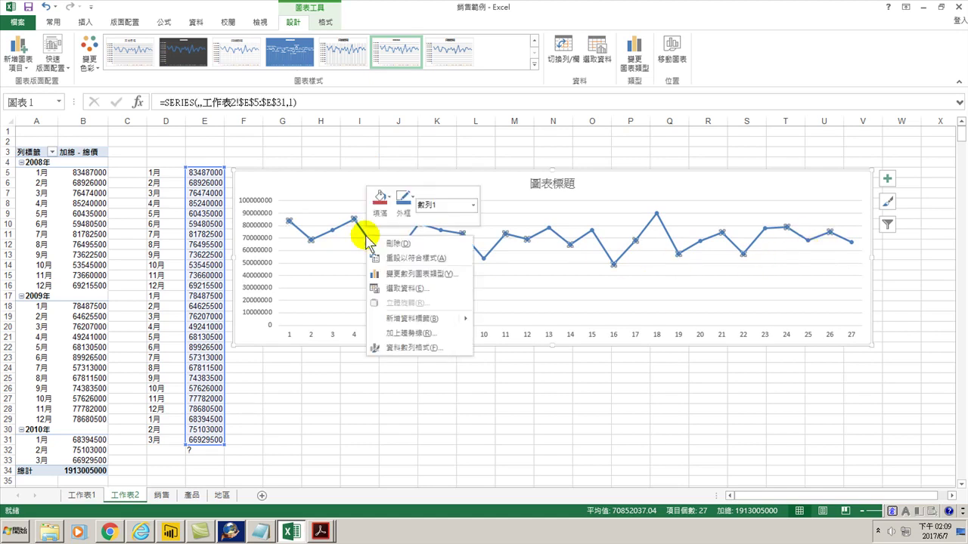
pyautogui.click(403, 333)
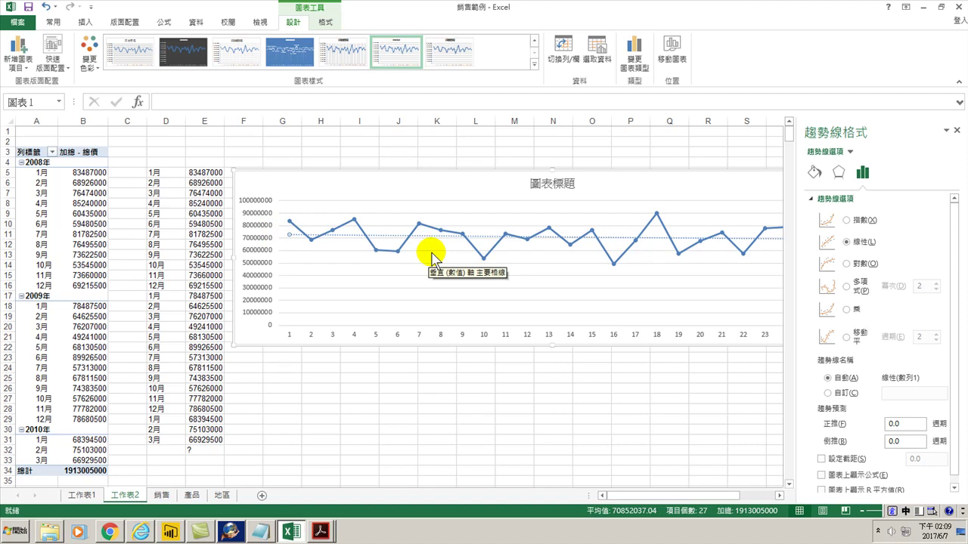
pyautogui.click(847, 220)
pyautogui.click(847, 264)
pyautogui.click(847, 242)
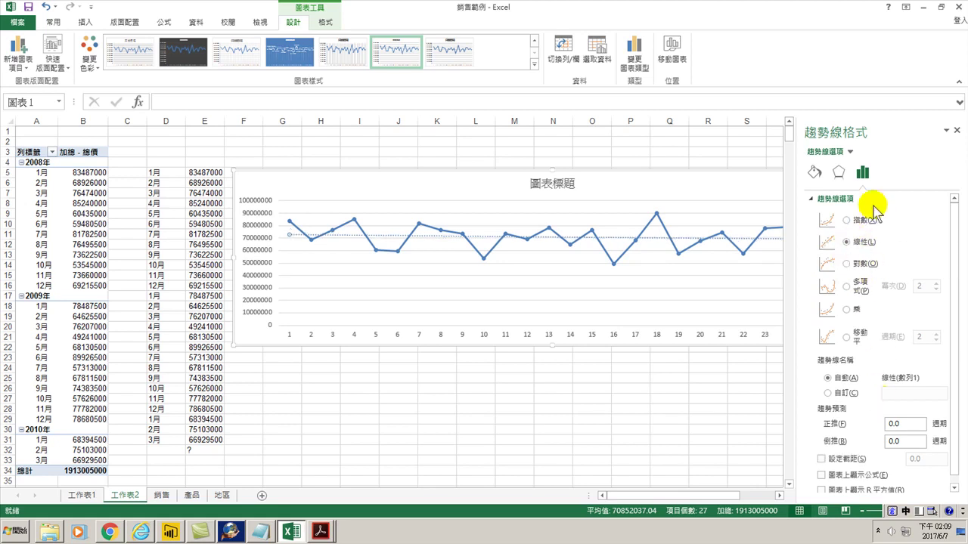
# - Display the trendline's equation and R-squared value on the chart and move their label up to the chart's upper-right corner, clear of the lines
pyautogui.click(821, 490)
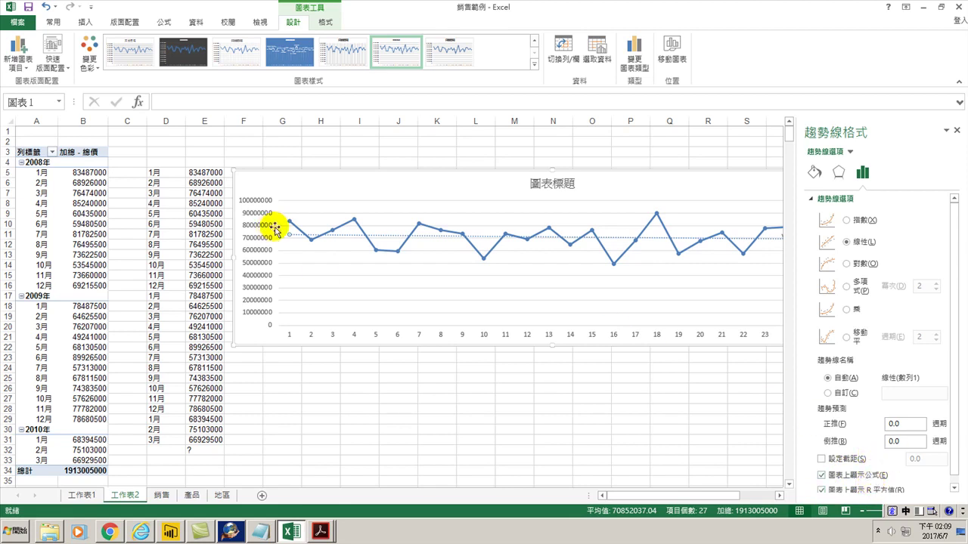
pyautogui.moveTo(311, 241)
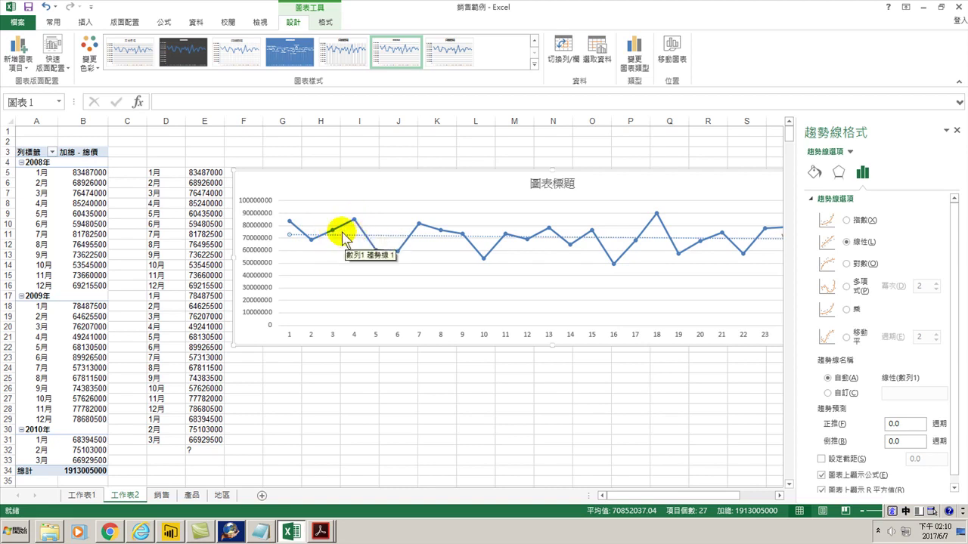
pyautogui.moveTo(626, 495); pyautogui.dragTo(686, 499)
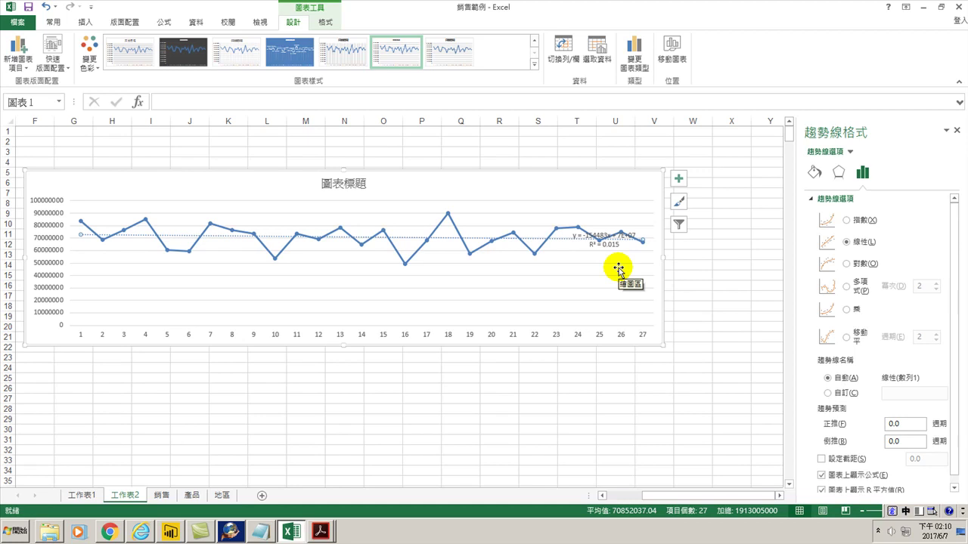
pyautogui.click(610, 243)
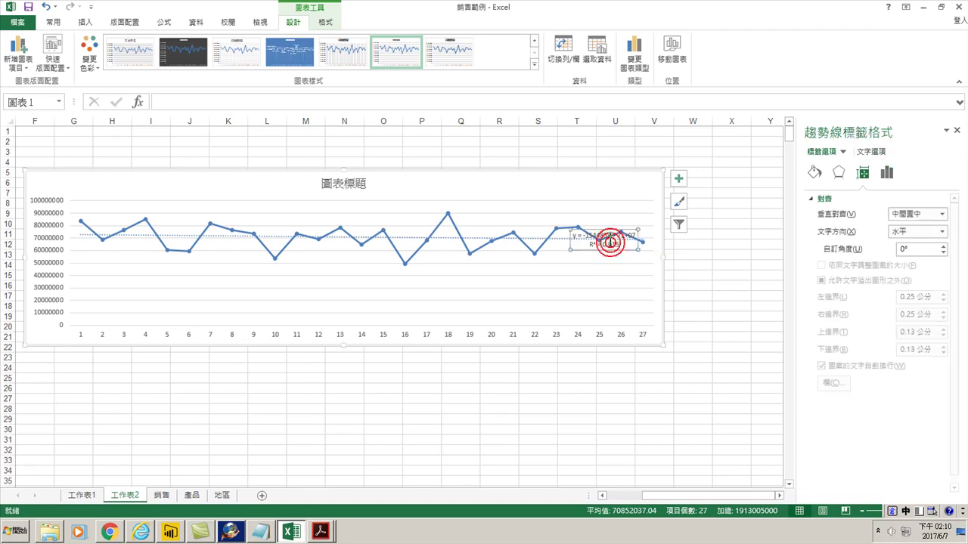
pyautogui.moveTo(611, 230); pyautogui.dragTo(629, 176)
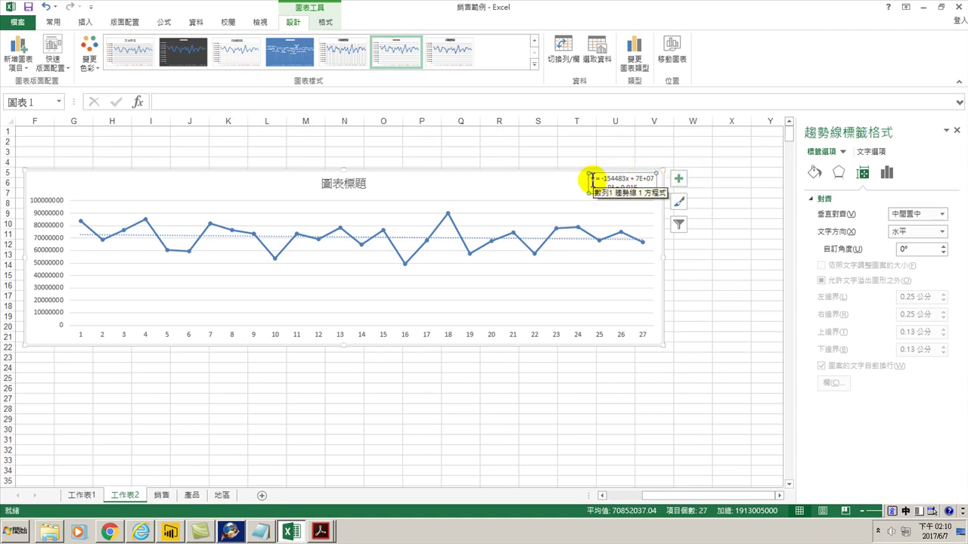
# - Replace the placeholder in E32 with the trendline forecast for period 28, using the formula =-154483*28+70000000
pyautogui.moveTo(674, 496)
pyautogui.mouseDown()
pyautogui.moveTo(656, 500)
pyautogui.moveTo(667, 499)
pyautogui.mouseUp()
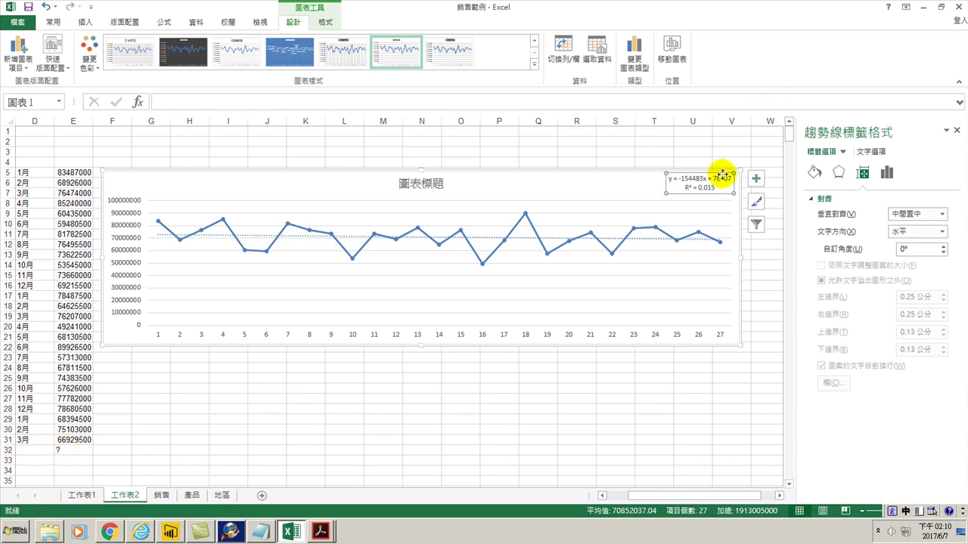
pyautogui.click(73, 450)
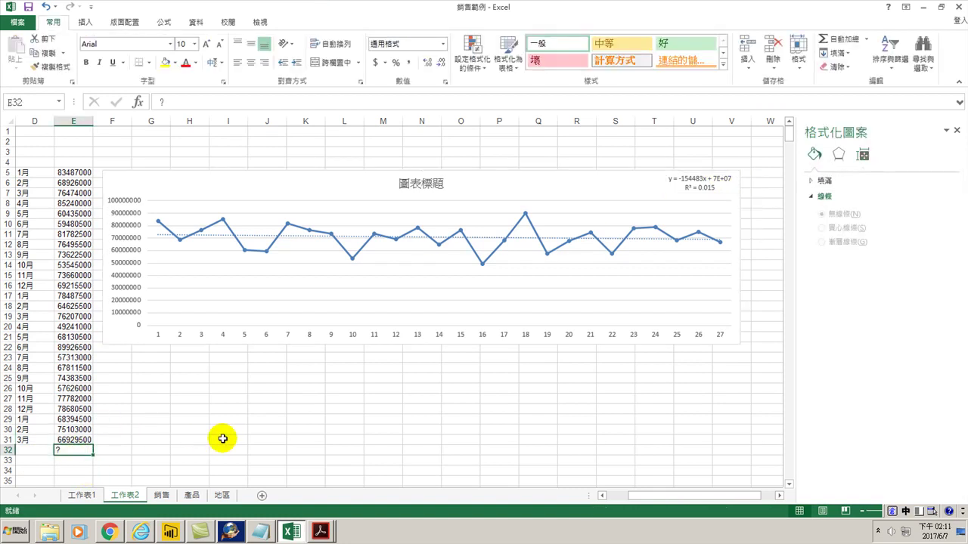
pyautogui.write('=')
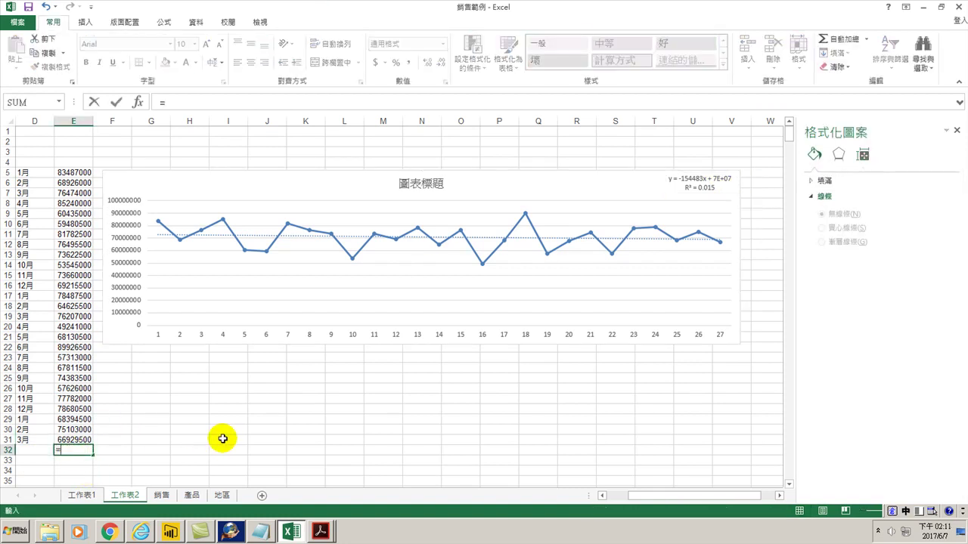
pyautogui.write('-154483*2')
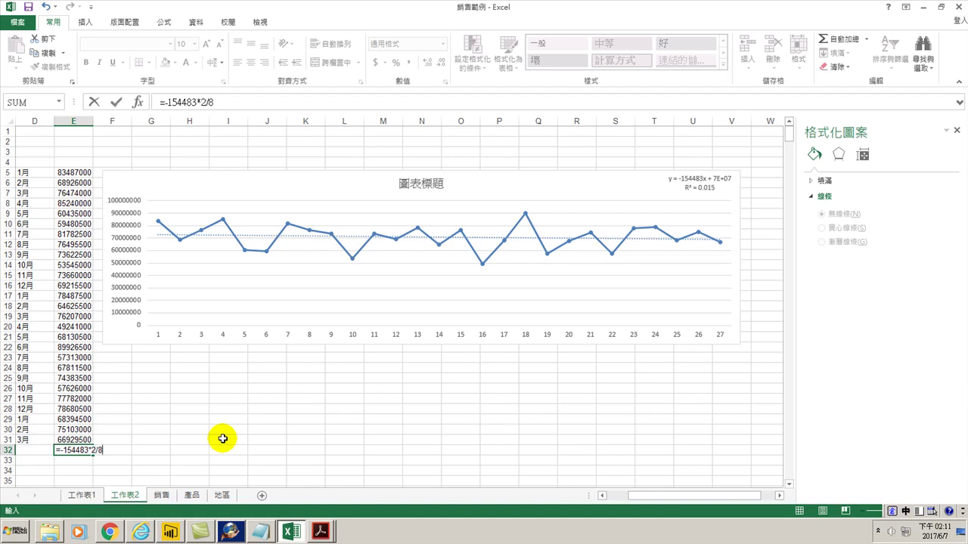
pyautogui.write('8+')
pyautogui.write('70000000')
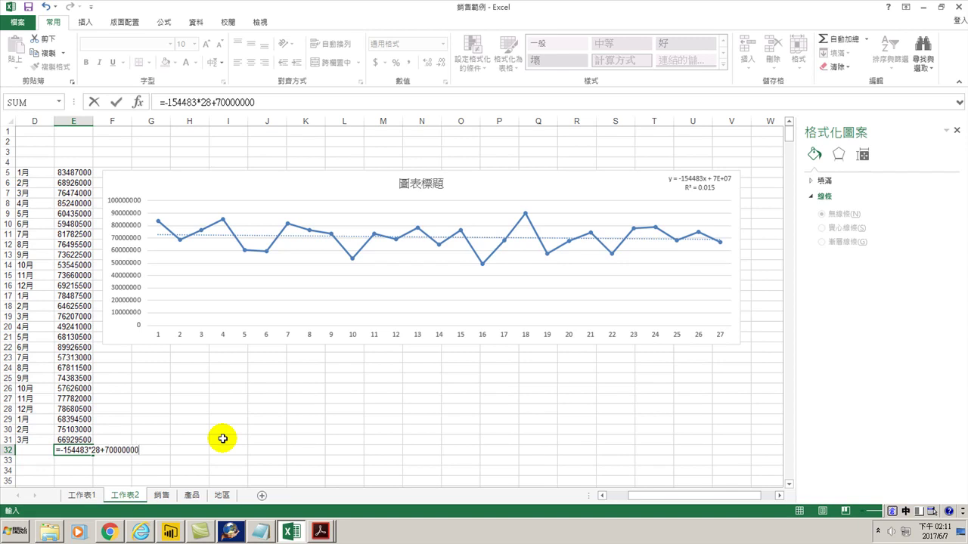
pyautogui.press('Return')
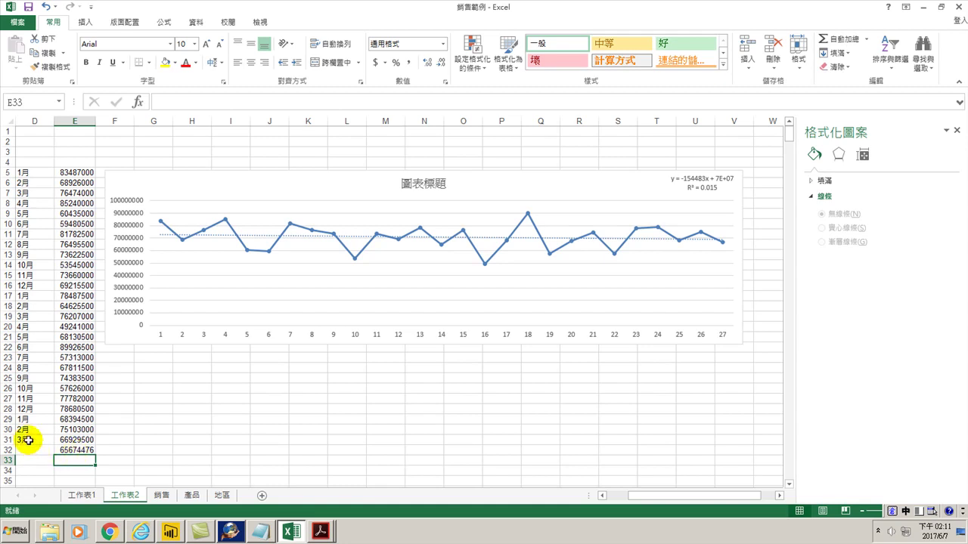
pyautogui.click(88, 450)
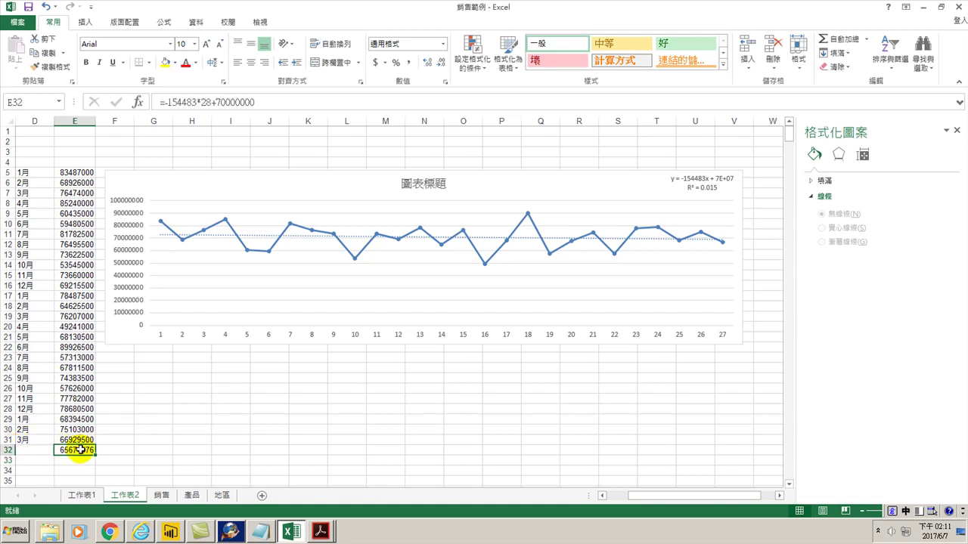